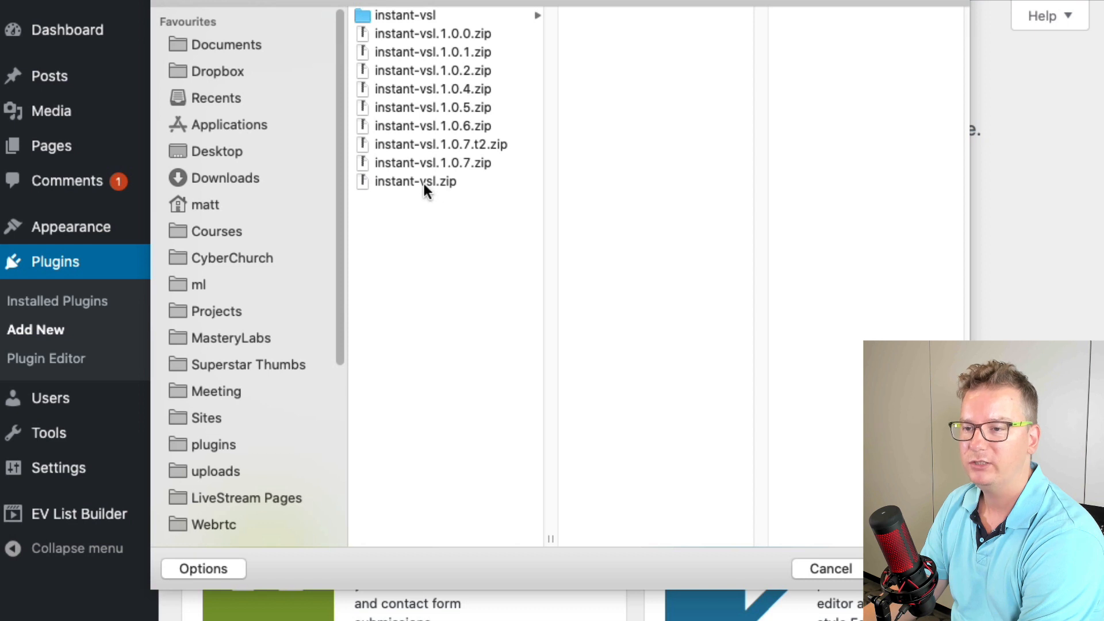
# Upload instant-vsl.zip as a new plugin, install it and activate it.
pyautogui.click(423, 182)
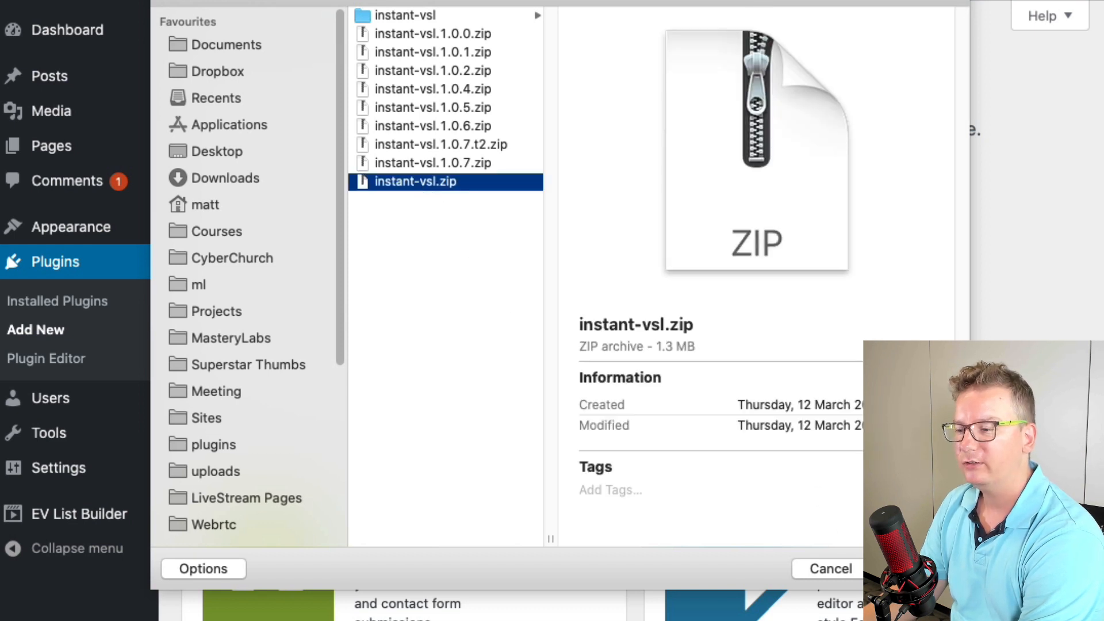
pyautogui.press('Return')
pyautogui.click(819, 234)
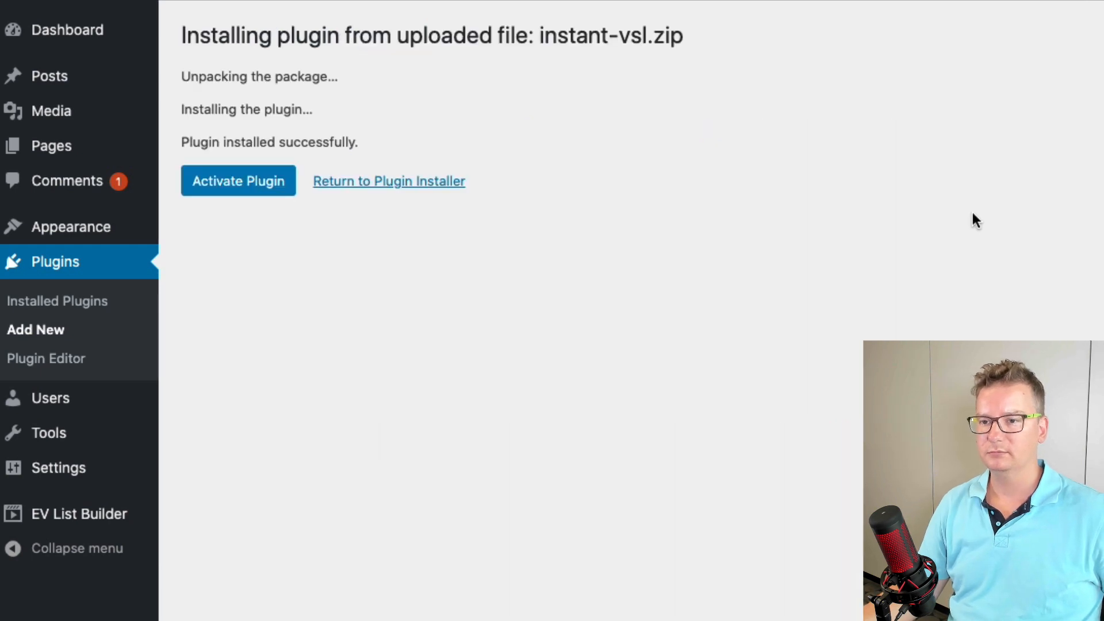
pyautogui.click(265, 190)
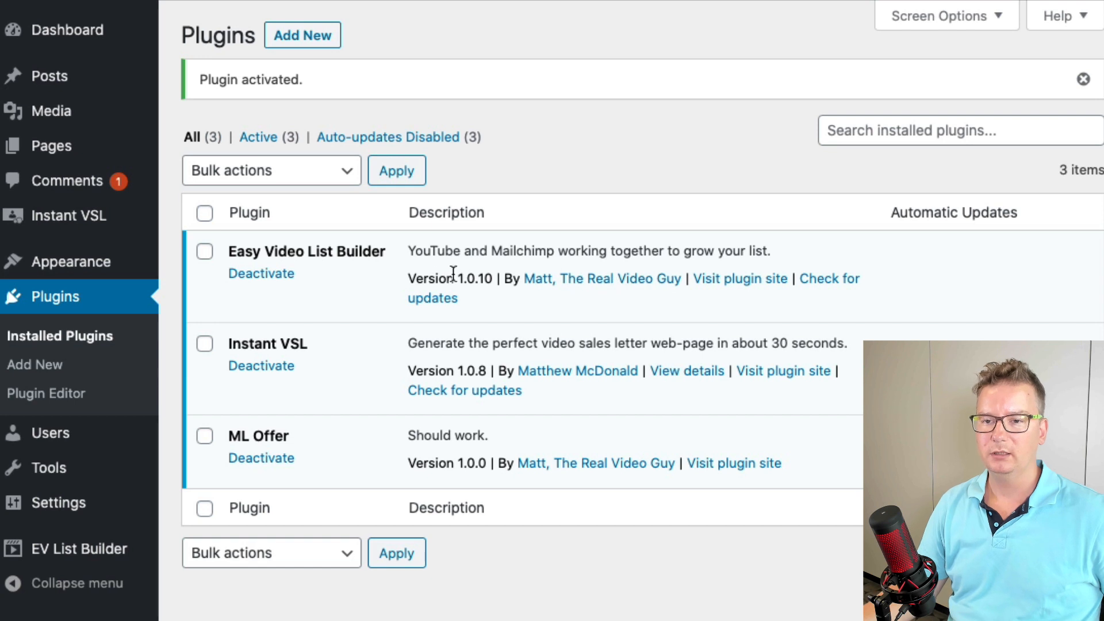
# Open Instant VSL and activate its license with the filled-in purchase email and members login password.
pyautogui.click(66, 225)
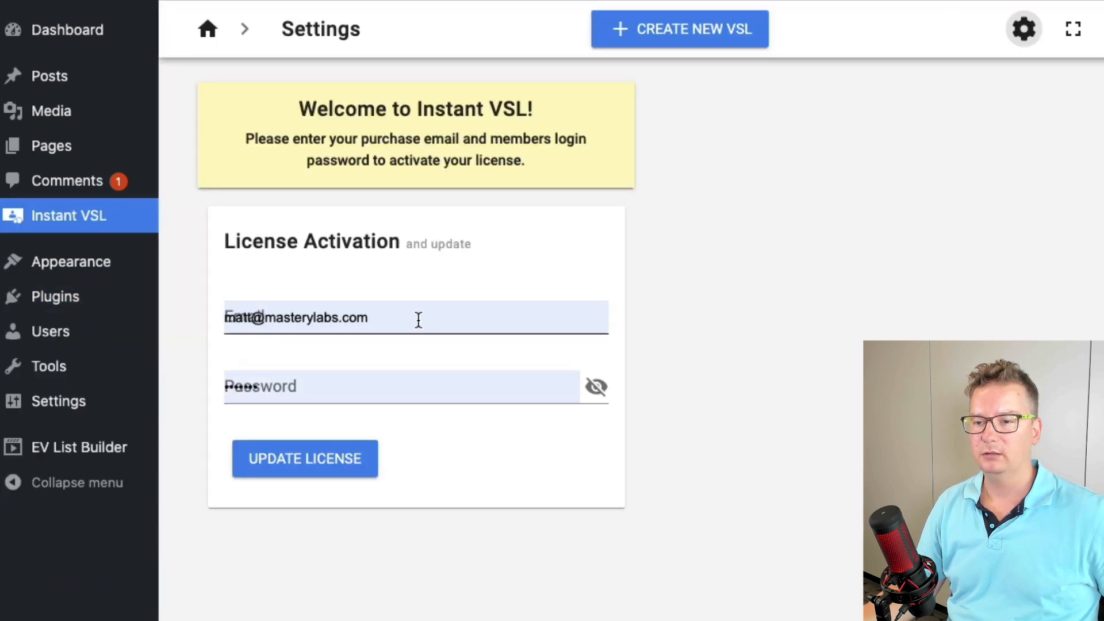
pyautogui.click(414, 383)
pyautogui.click(789, 340)
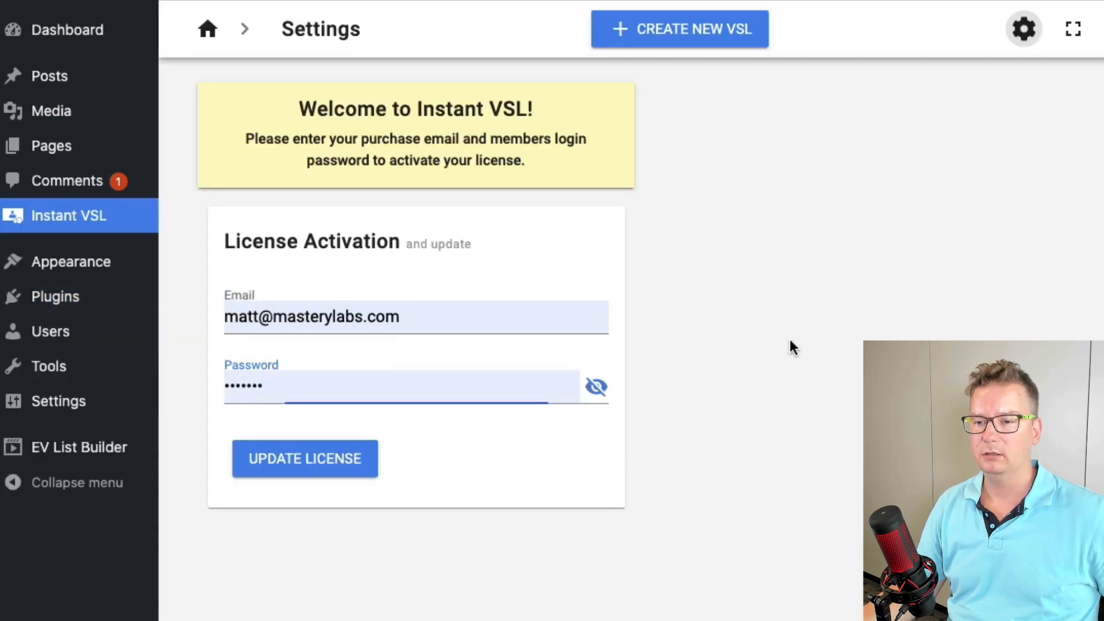
pyautogui.click(315, 464)
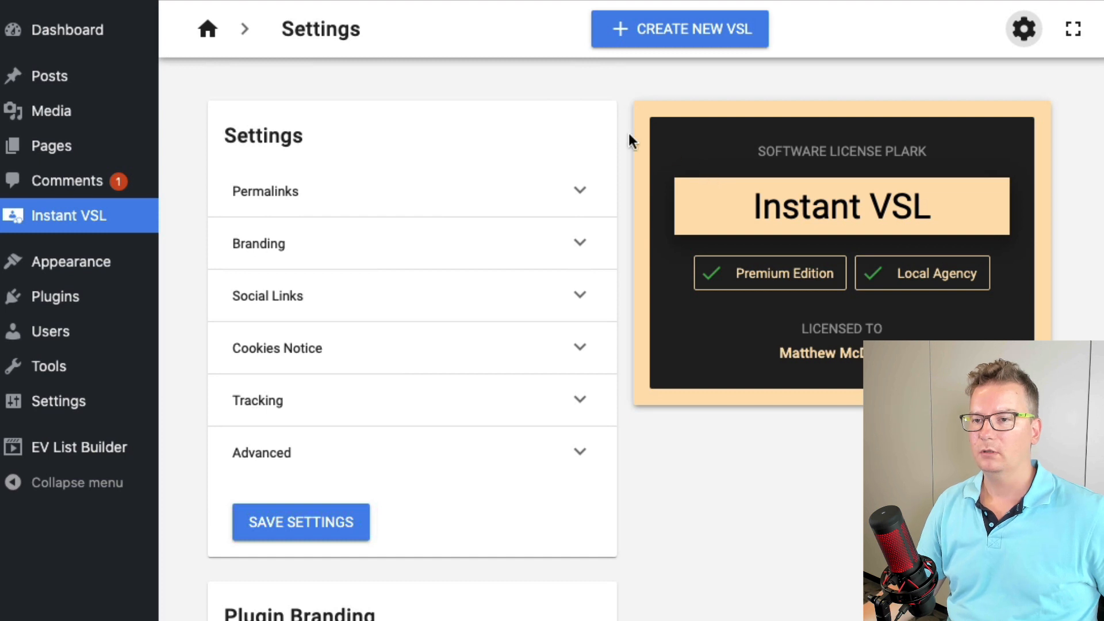
# Create a standard VSL titled "Affiliate Links Pro Premium Upgrade" using the quick start template.
pyautogui.click(208, 44)
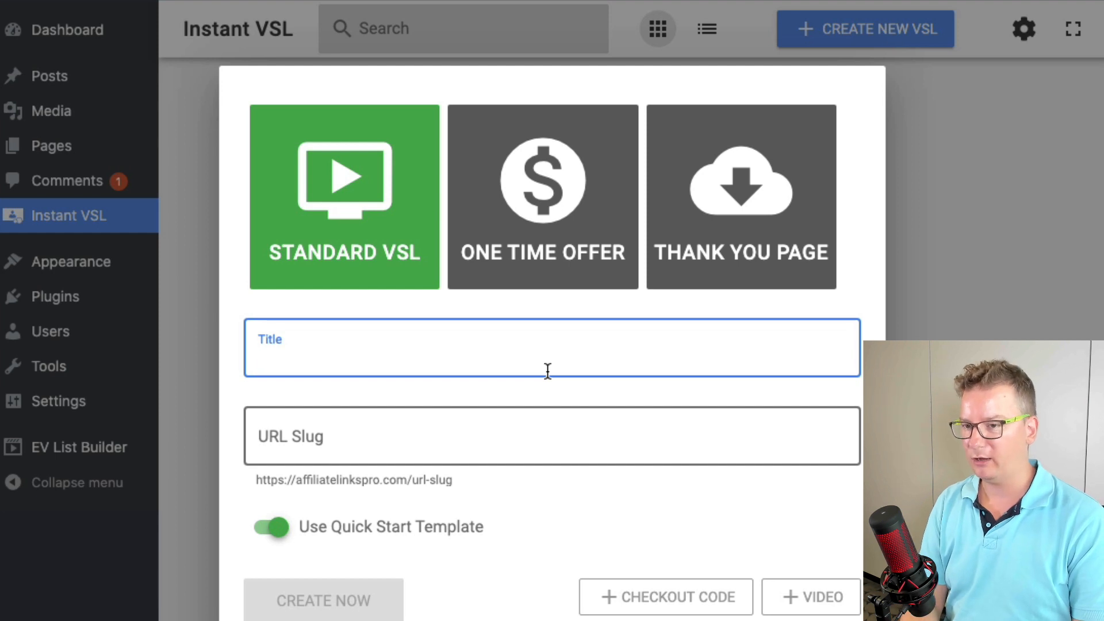
pyautogui.write('Affilia')
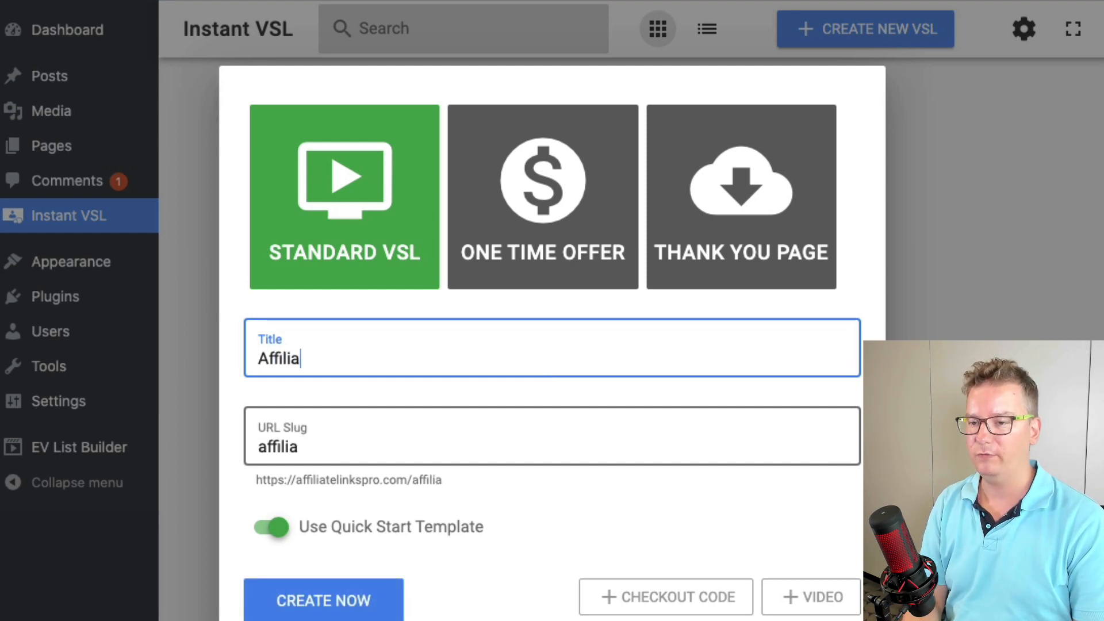
pyautogui.write('te Links P')
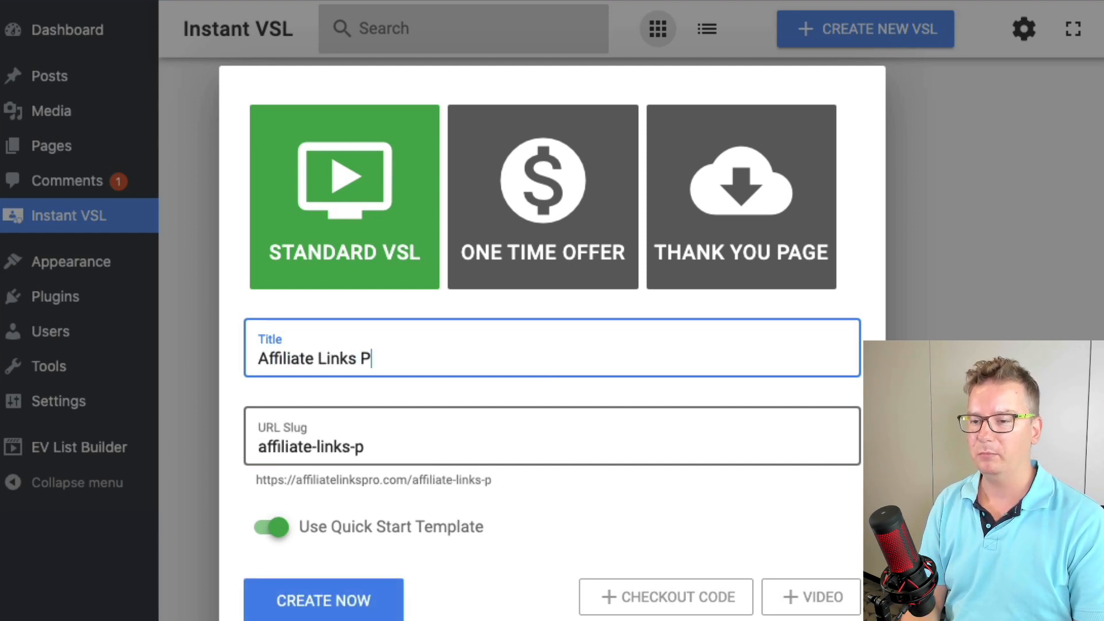
pyautogui.write('ro Premium Upgrade')
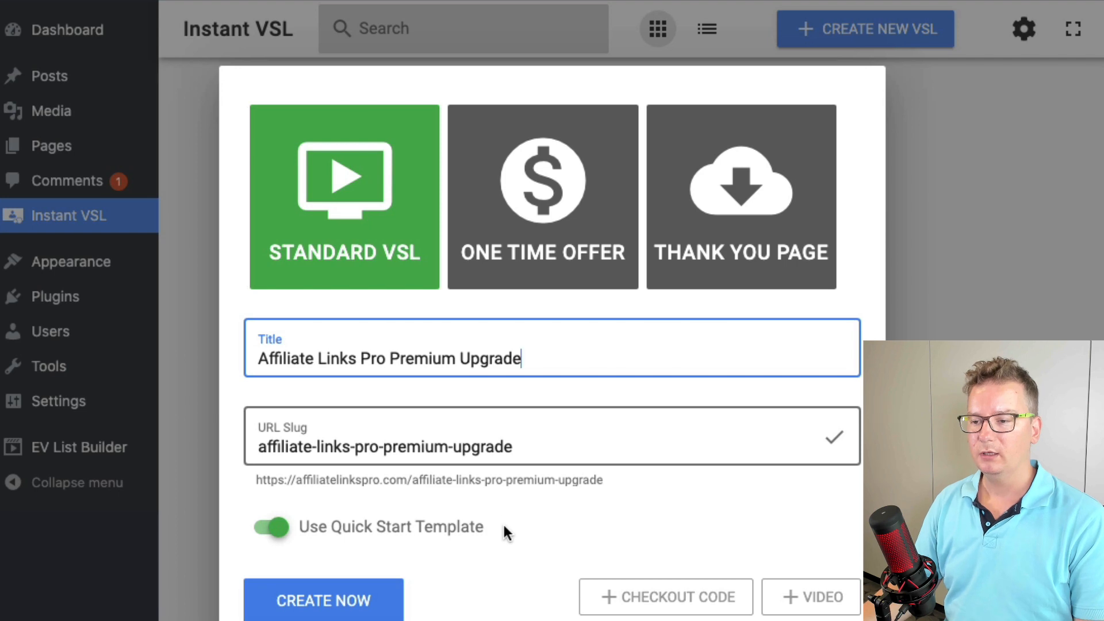
pyautogui.click(370, 604)
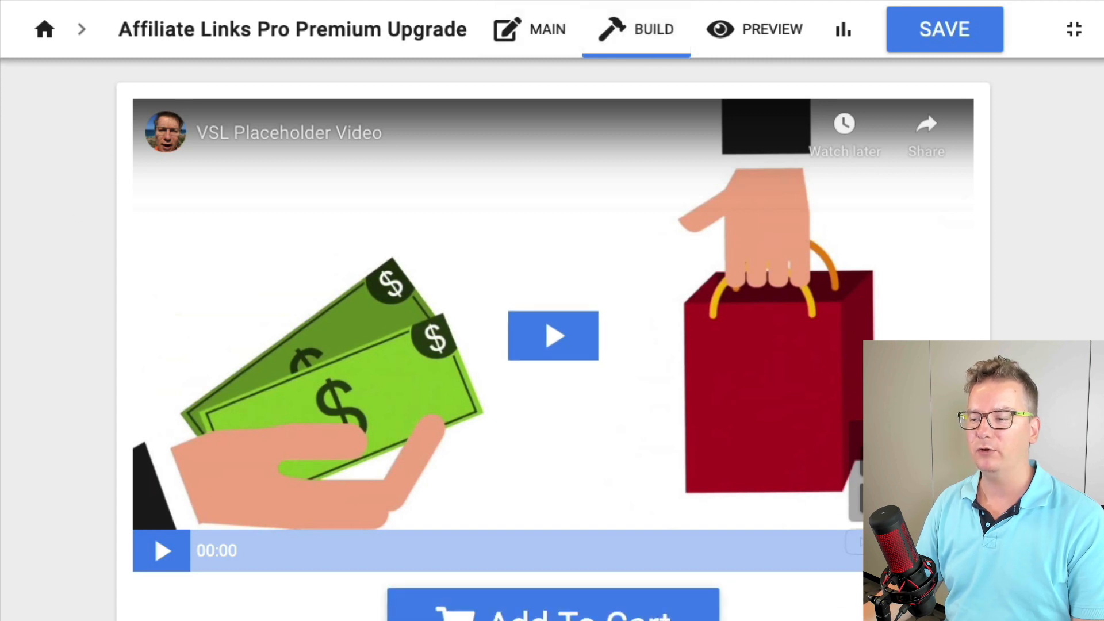
# Open the page's main settings and expand the Checkout Code section, ready for entering the checkout link.
pyautogui.scroll(-2, 553, 323)
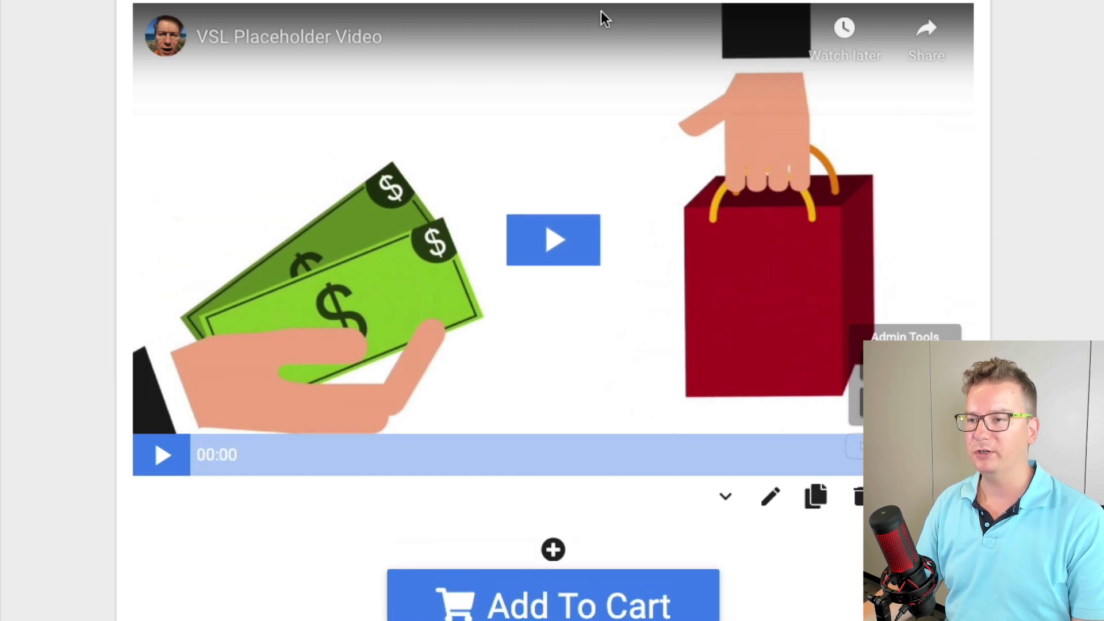
pyautogui.scroll(2, 604, 18)
pyautogui.click(571, 40)
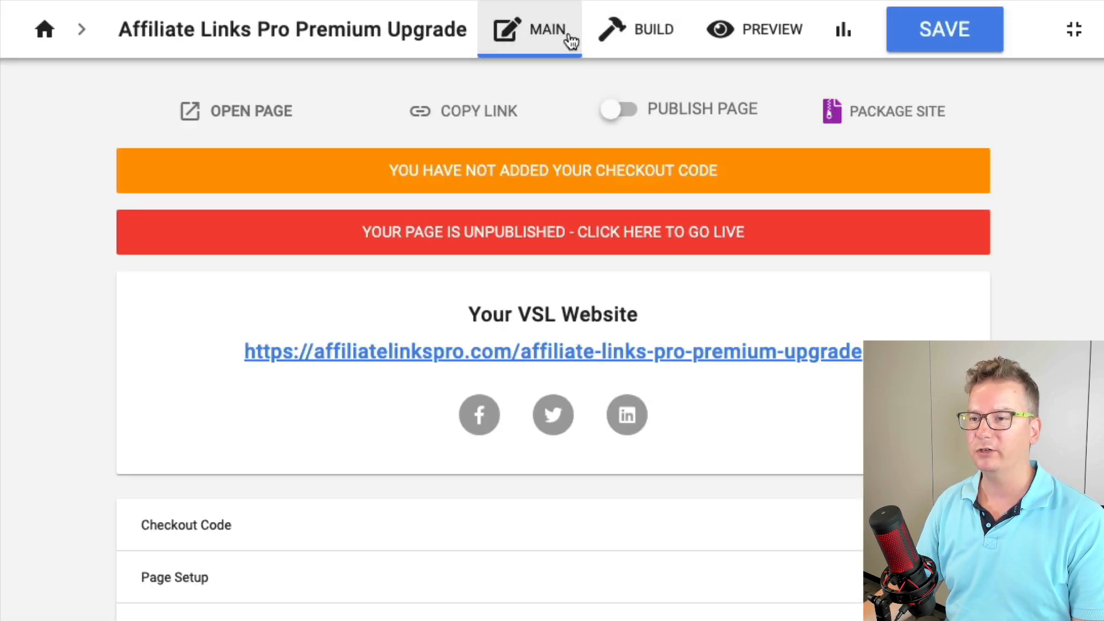
pyautogui.click(363, 525)
pyautogui.scroll(-3, 440, 419)
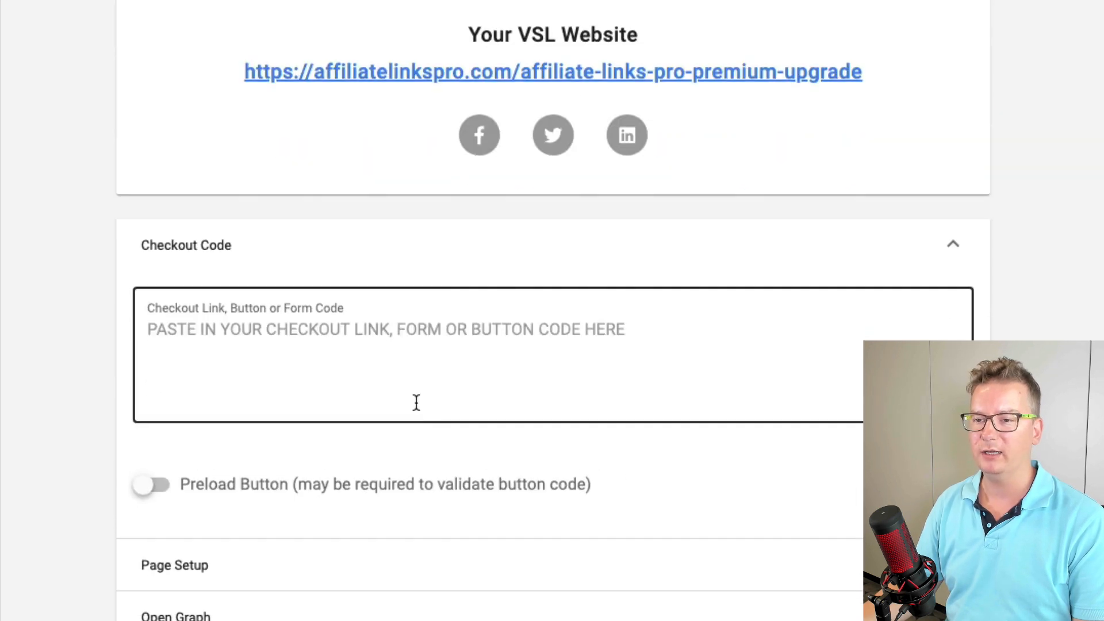
pyautogui.scroll(3, 353, 168)
pyautogui.scroll(1, 710, 7)
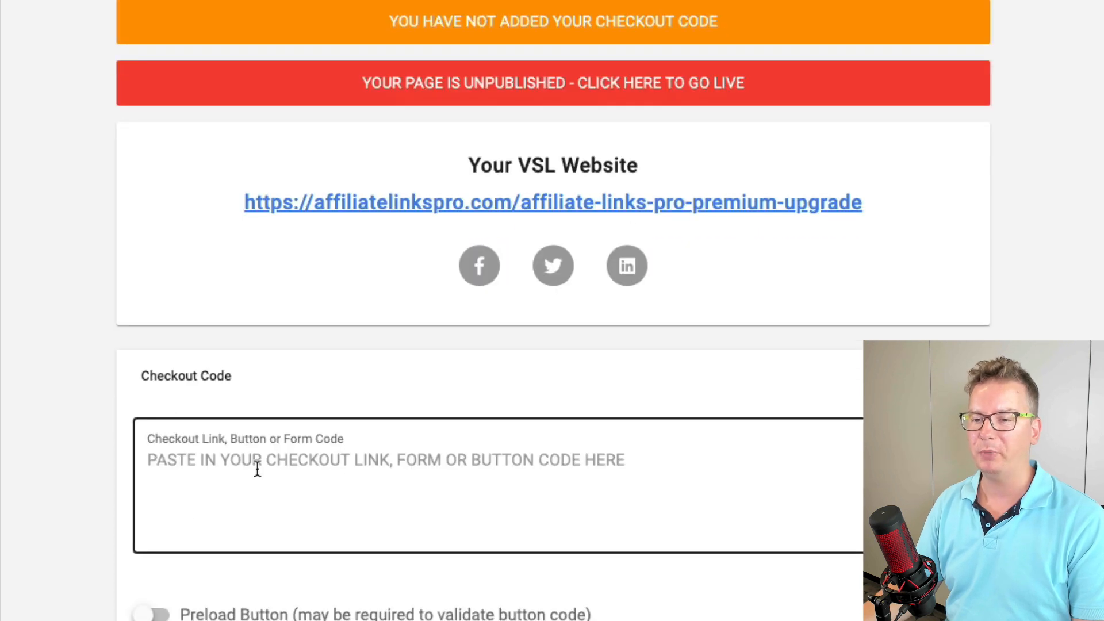
pyautogui.click(253, 546)
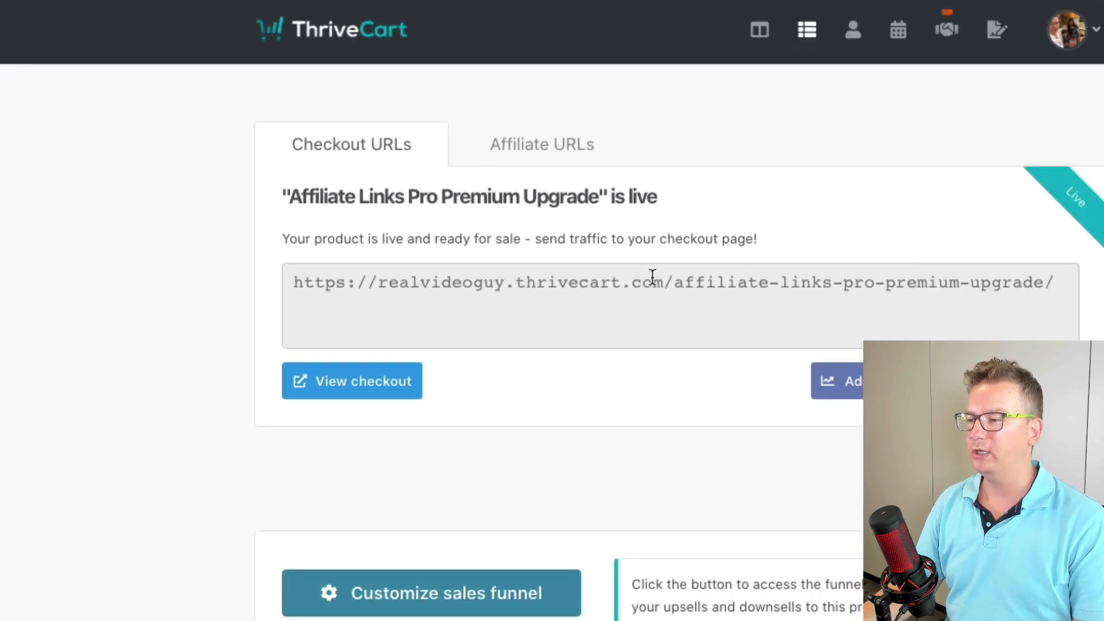
# In ThriveCart, copy the checkout URL of the Affiliate Links Pro Premium Upgrade product.
pyautogui.click(595, 287)
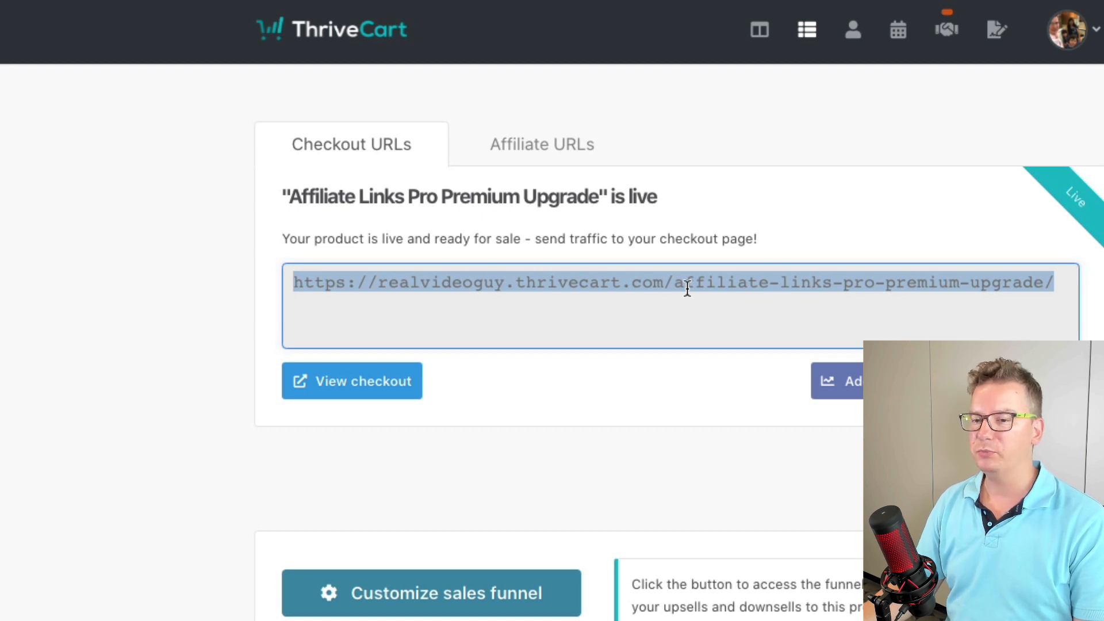
pyautogui.rightClick(718, 282)
pyautogui.click(752, 320)
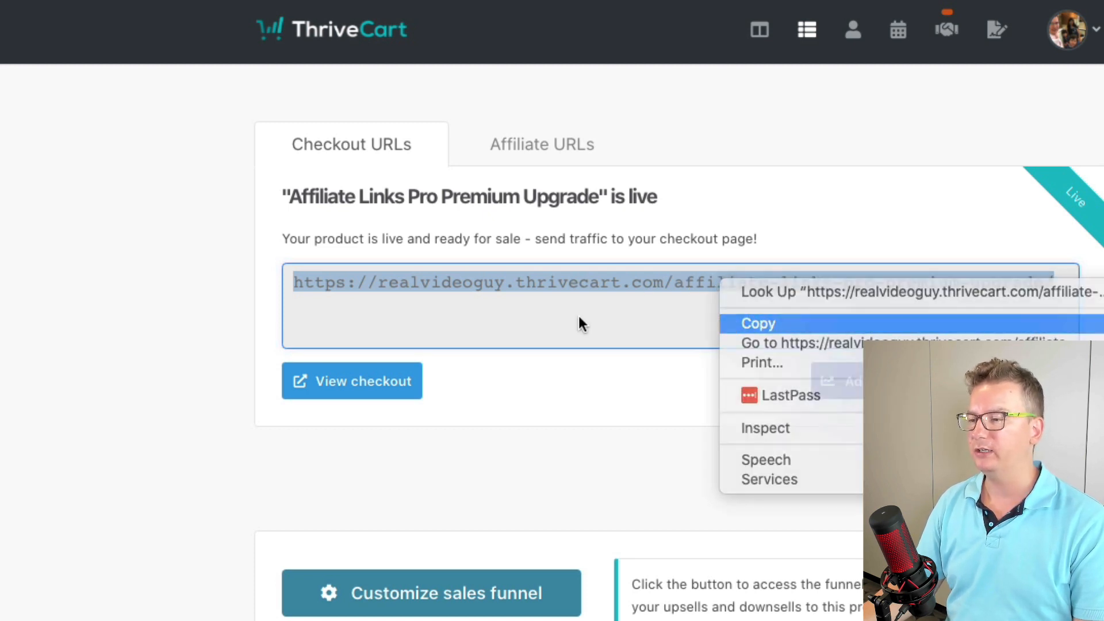
pyautogui.click(572, 304)
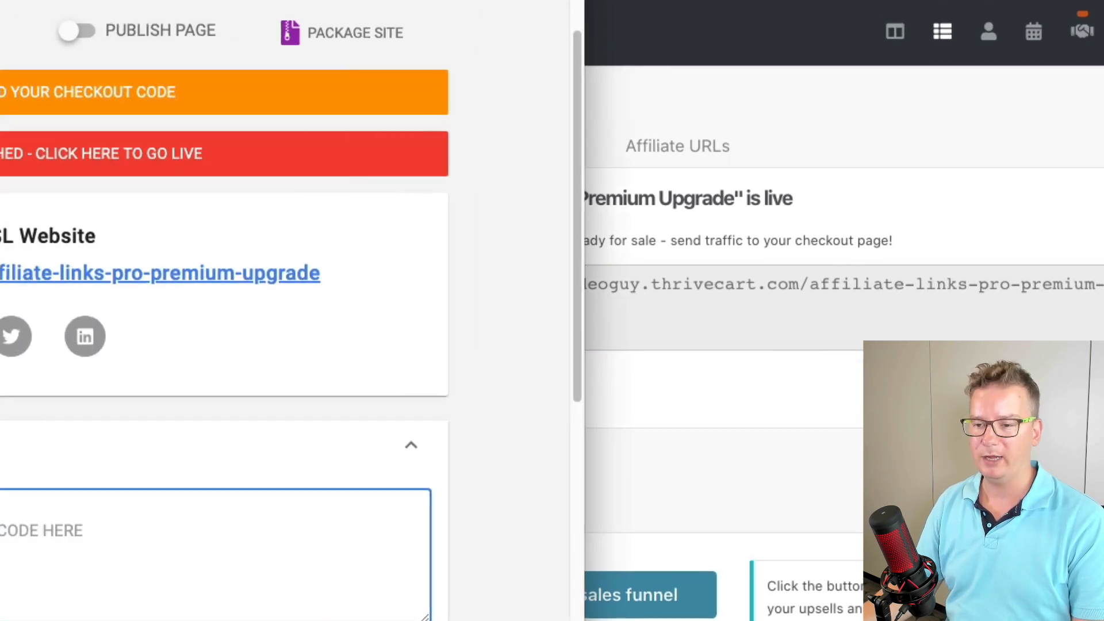
pyautogui.click(471, 547)
pyautogui.hotkey('ctrl', 'v')
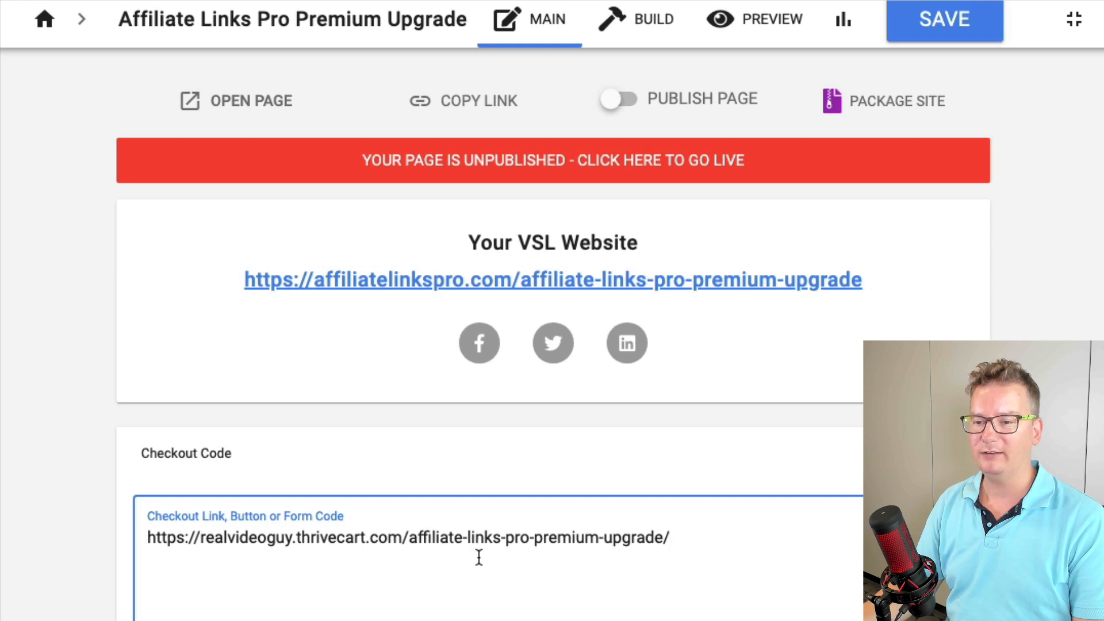
pyautogui.click(937, 28)
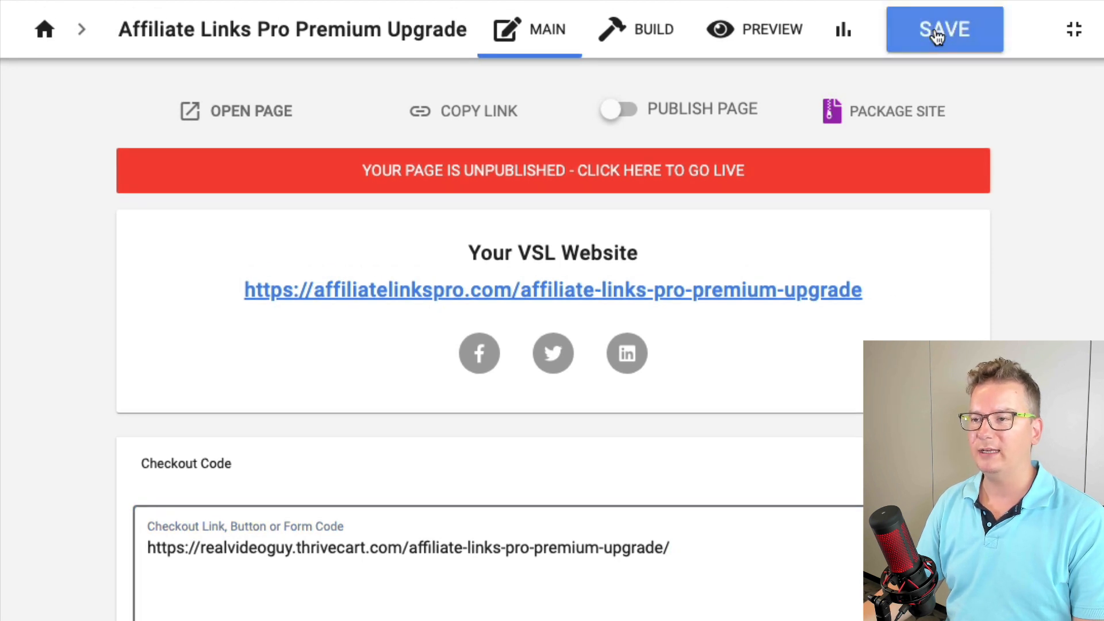
# Copy the main headline from the existing sales page and add a headline block above the video in the page builder.
pyautogui.click(645, 29)
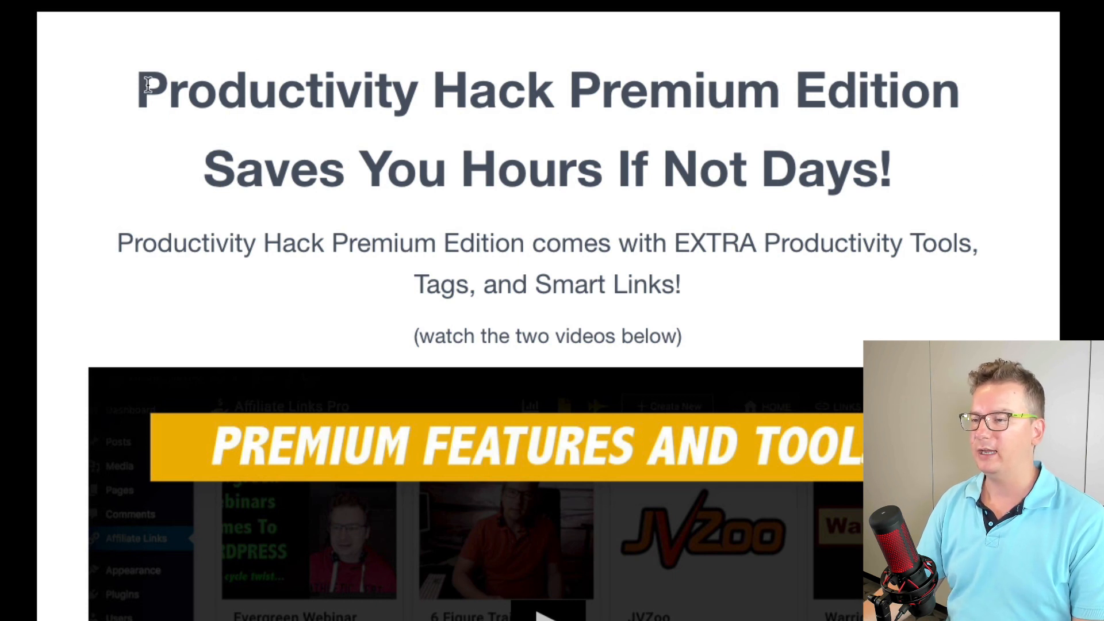
pyautogui.moveTo(142, 85); pyautogui.dragTo(891, 167)
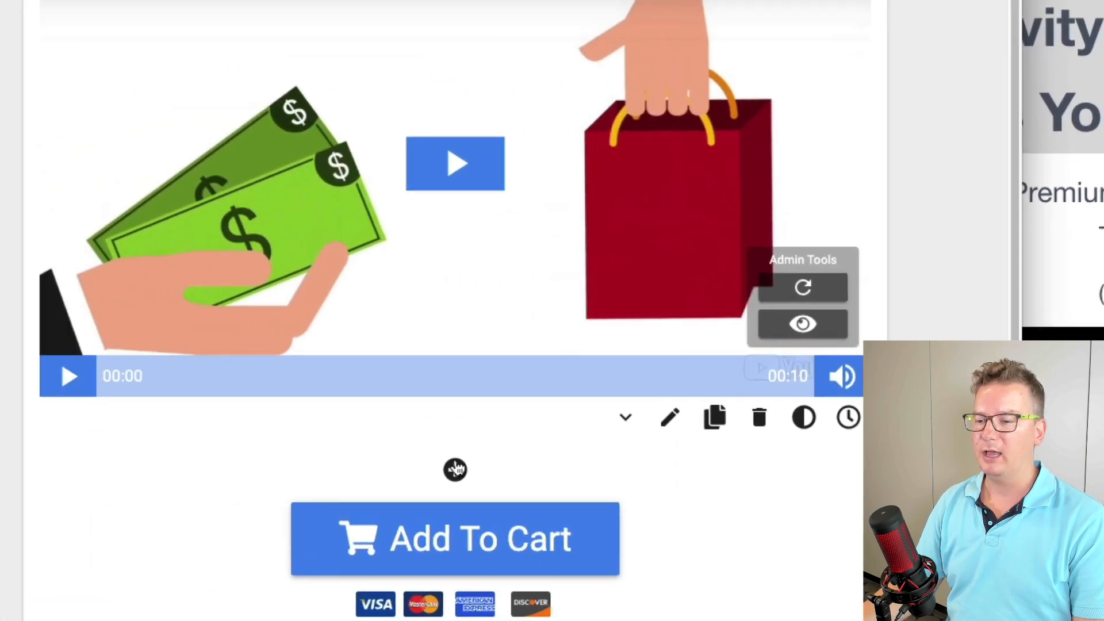
pyautogui.click(554, 468)
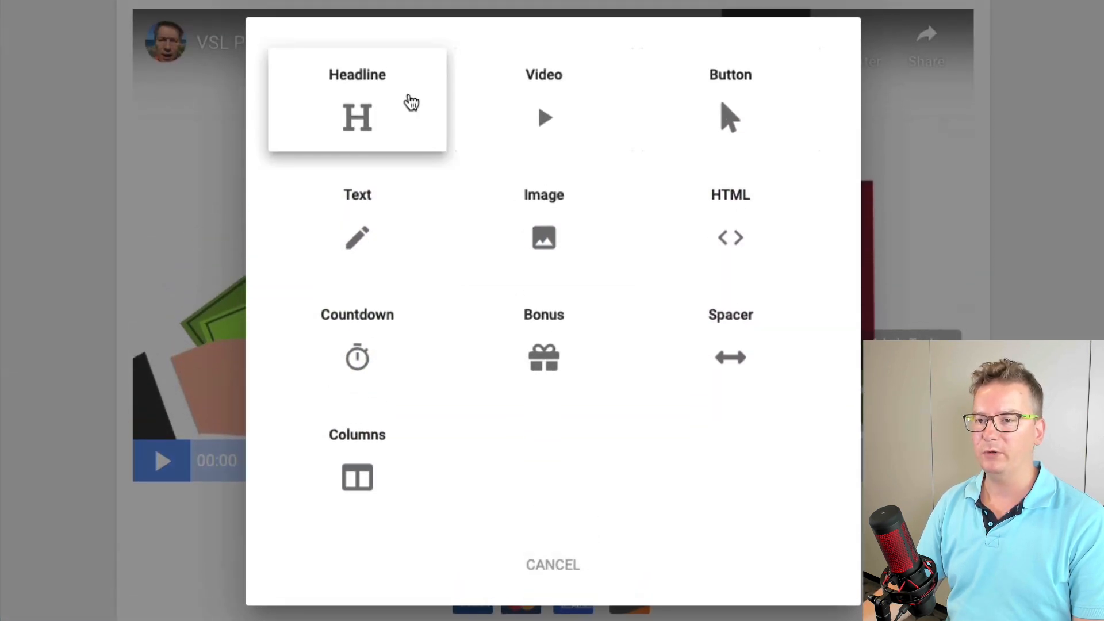
pyautogui.click(397, 59)
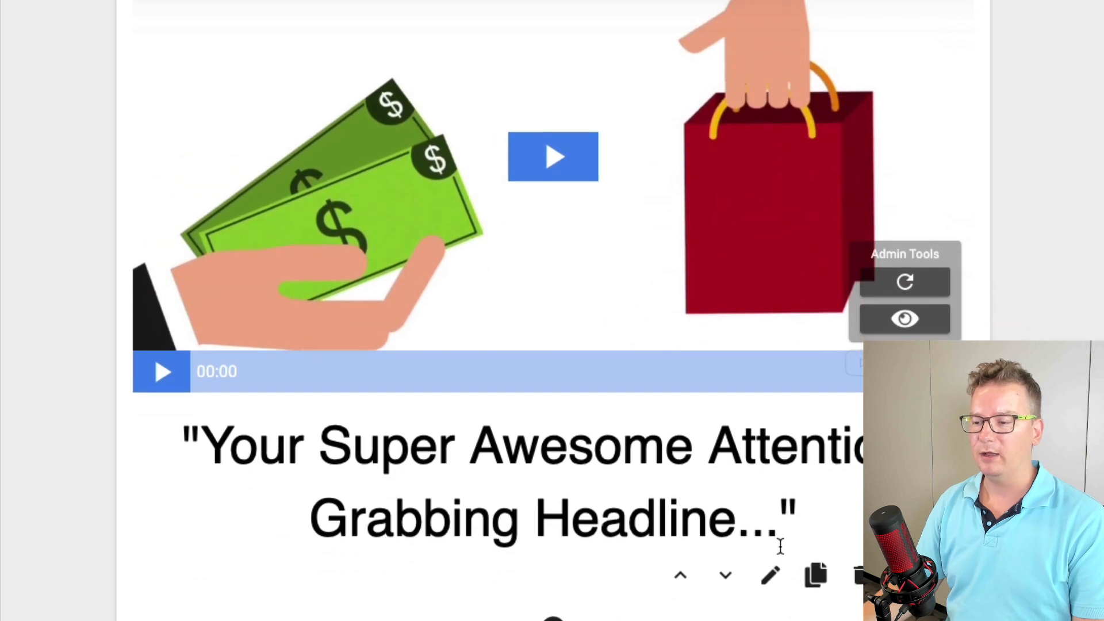
pyautogui.click(684, 580)
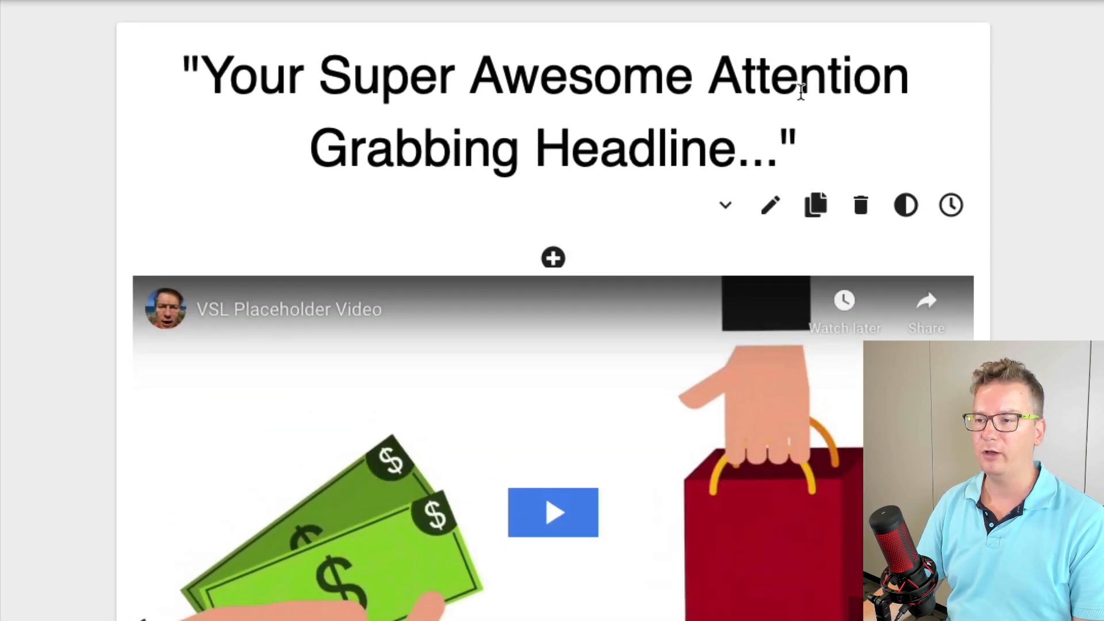
# Replace the placeholder headline with "Productivity Hack Premium Edition Saves You Hours If Not Days!".
pyautogui.moveTo(794, 136); pyautogui.dragTo(168, 63)
pyautogui.hotkey('ctrl', 'v')
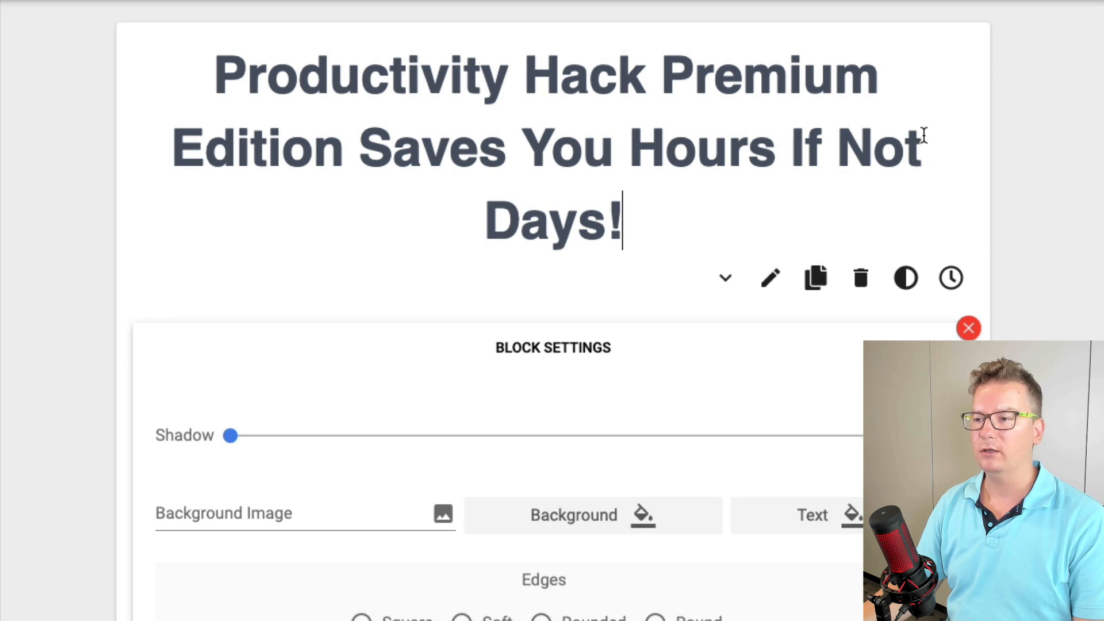
pyautogui.click(1089, 168)
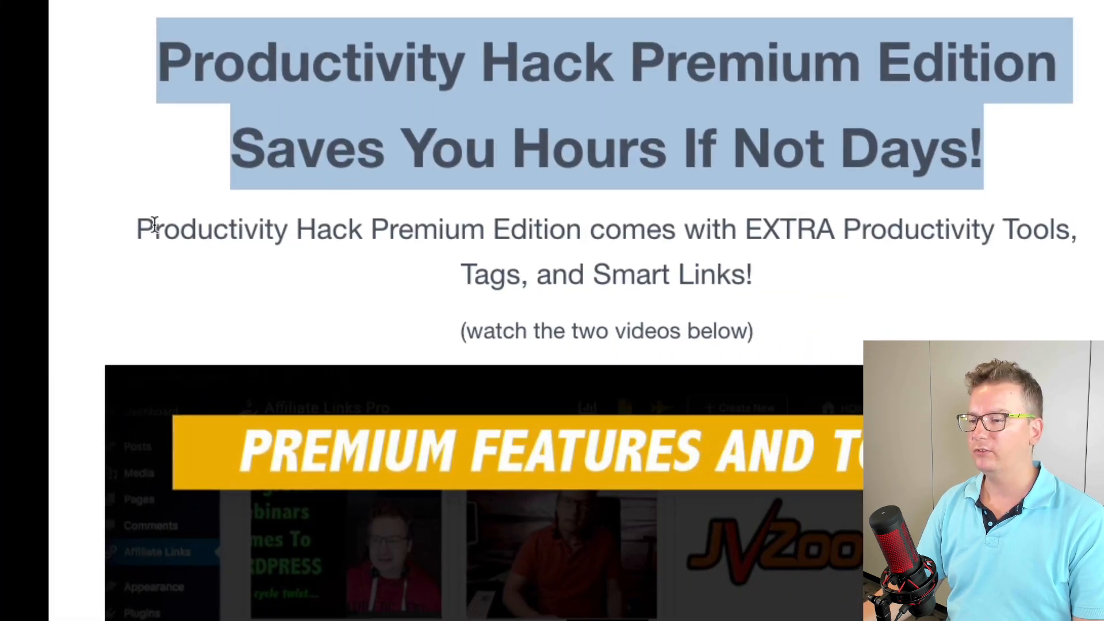
# Copy the sales page's subheadline, including "(watch the two videos below)", into a new headline block below the main headline.
pyautogui.moveTo(154, 224); pyautogui.dragTo(779, 317)
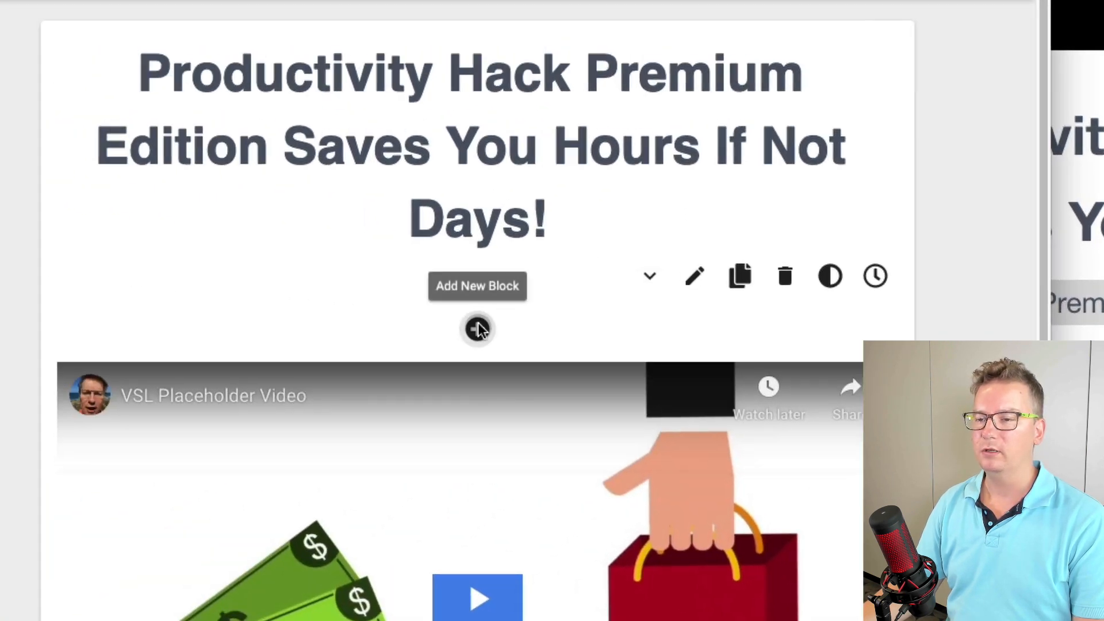
pyautogui.click(478, 329)
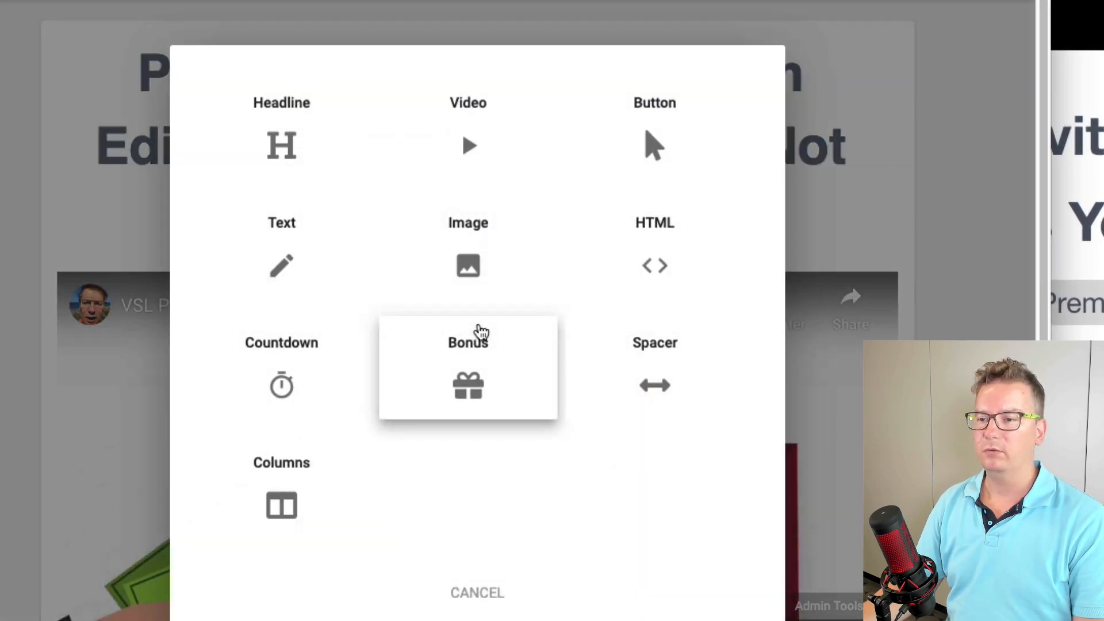
pyautogui.click(284, 143)
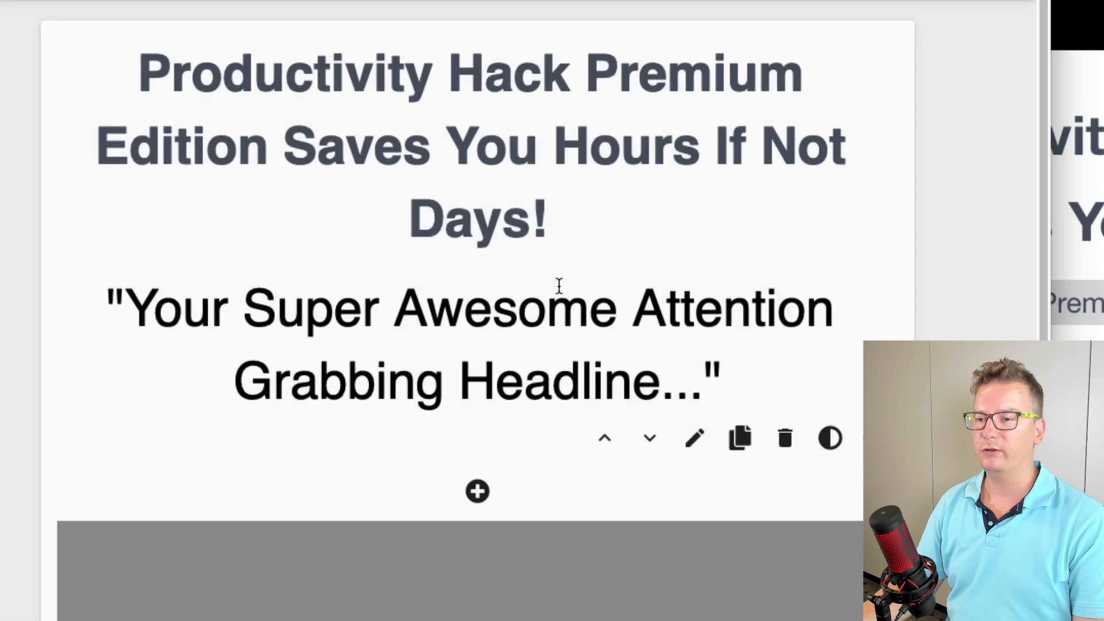
pyautogui.moveTo(742, 385); pyautogui.dragTo(96, 305)
pyautogui.hotkey('ctrl', 'v')
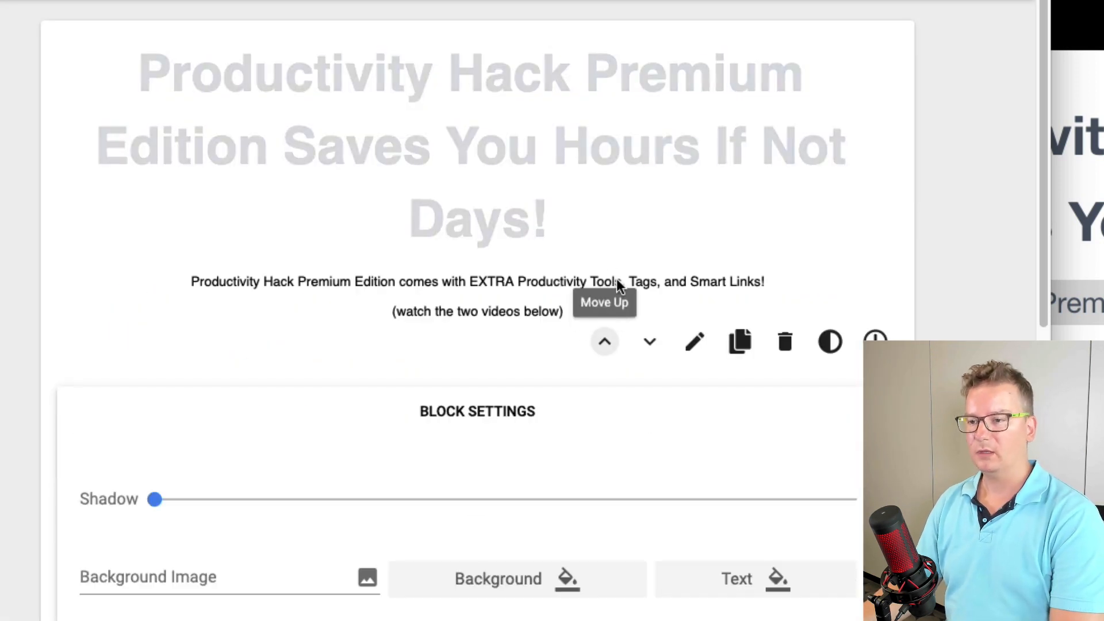
# Format both lines of the subheadline as Heading 4 and close the block settings.
pyautogui.moveTo(567, 311); pyautogui.dragTo(180, 276)
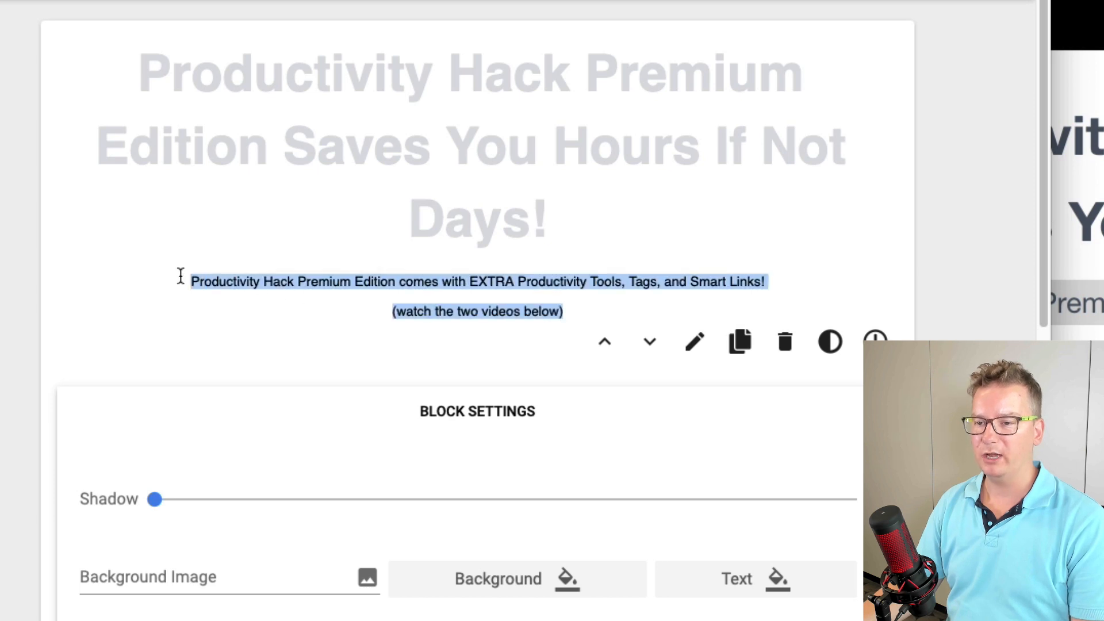
pyautogui.click(300, 360)
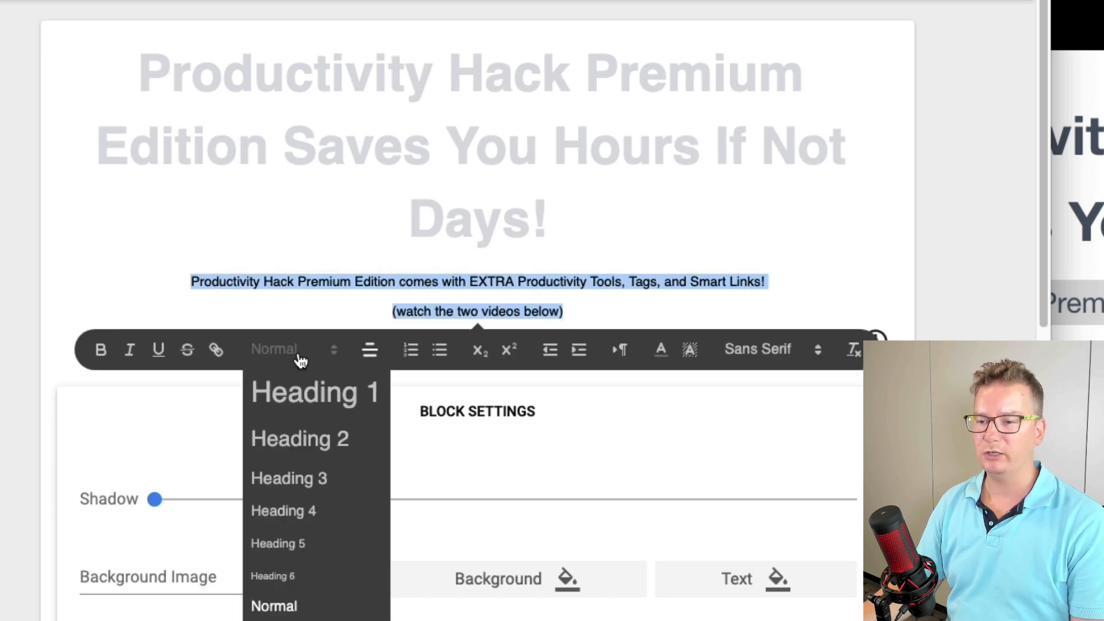
pyautogui.click(327, 478)
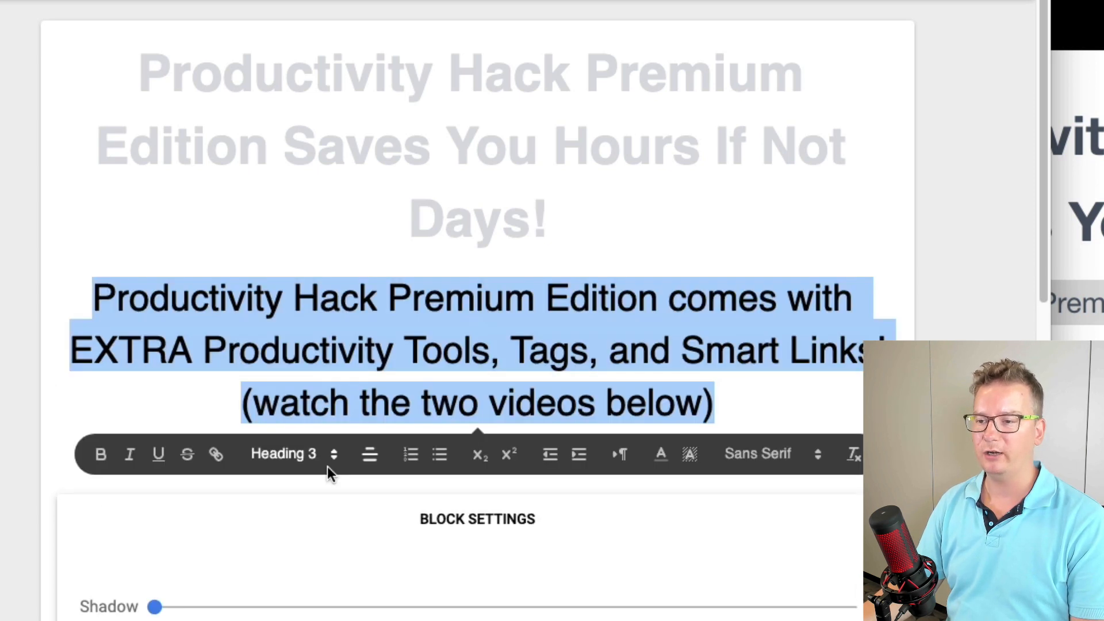
pyautogui.click(291, 456)
pyautogui.click(302, 613)
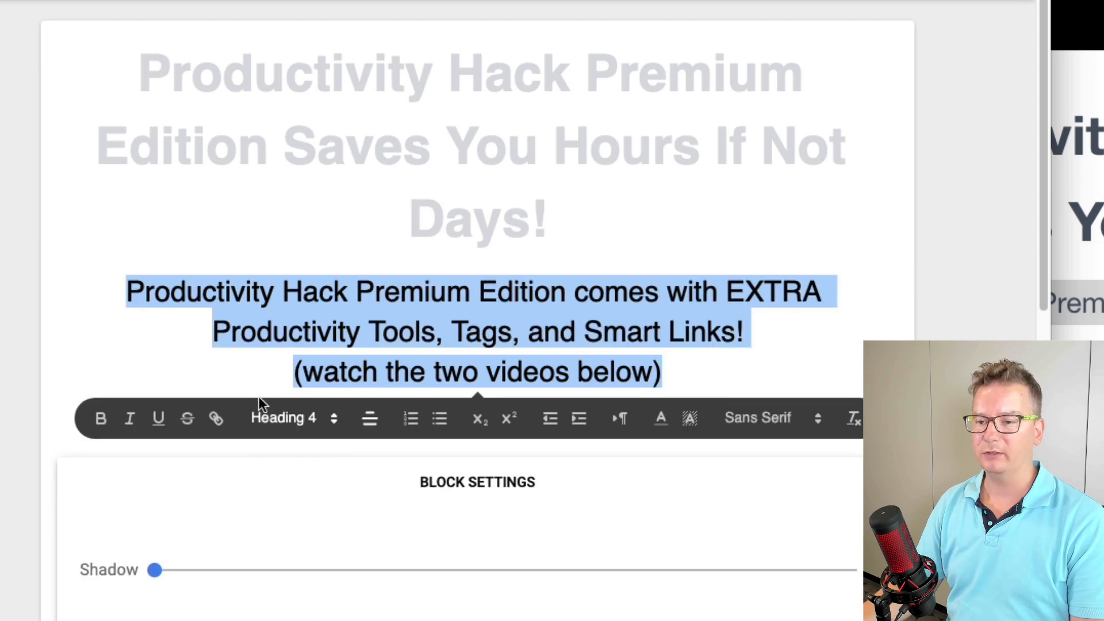
pyautogui.click(854, 293)
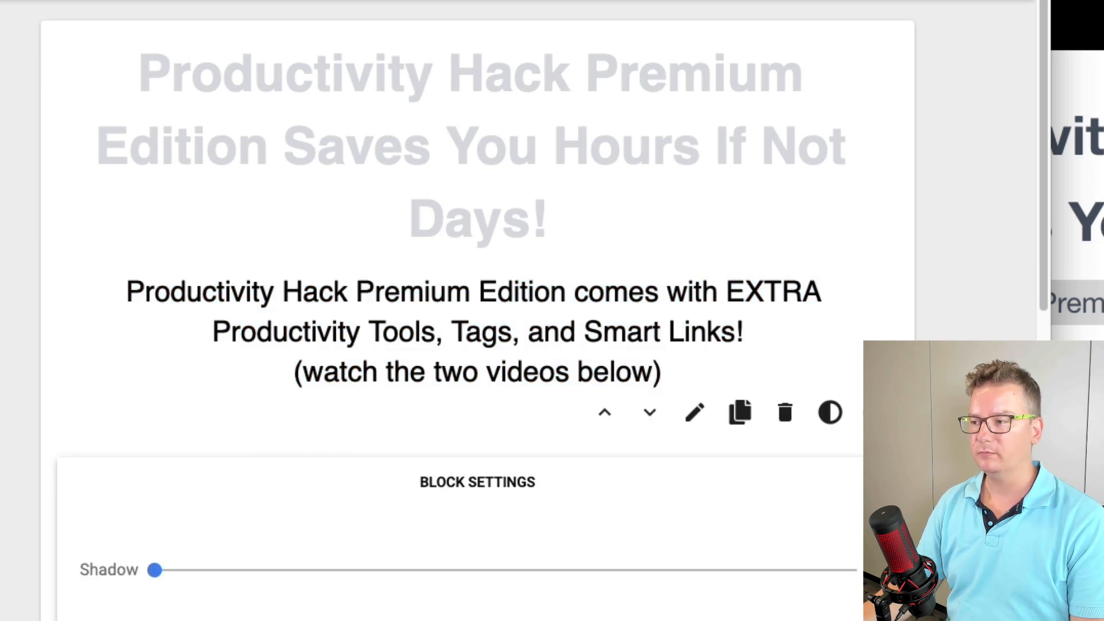
pyautogui.click(972, 397)
pyautogui.scroll(-3, 972, 397)
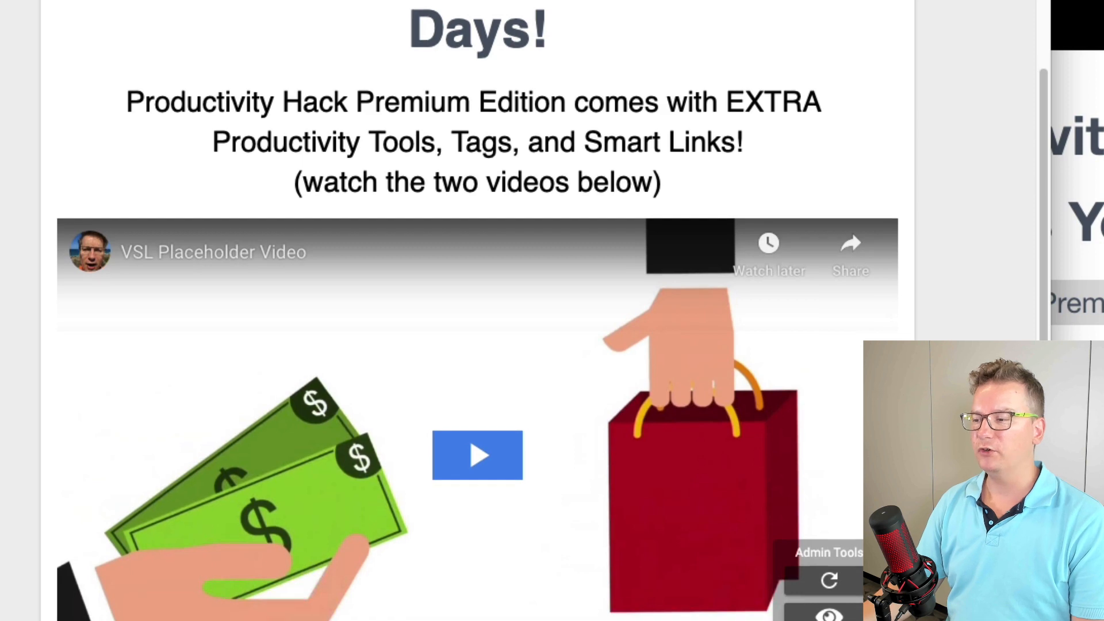